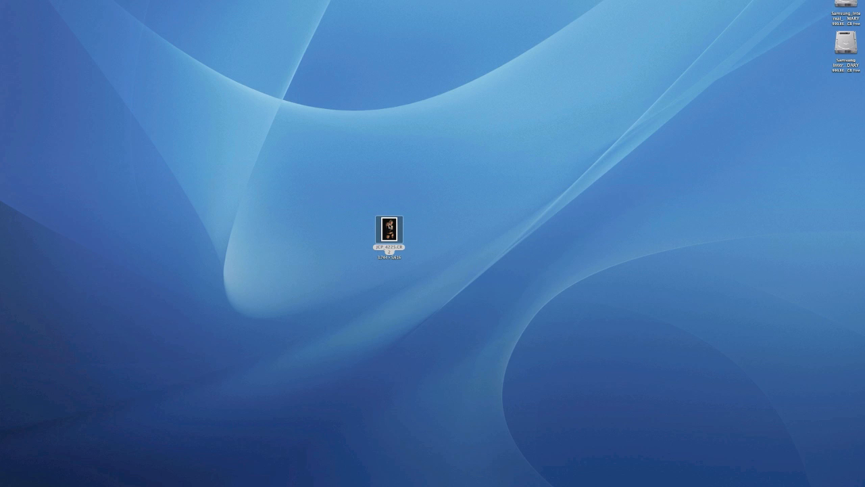
# Step: Preview the raw photo JCP_4225.CR2 from the desktop, close the preview, and open the file in Photoshop's Camera Raw
pyautogui.click(389, 228)
pyautogui.press('space')
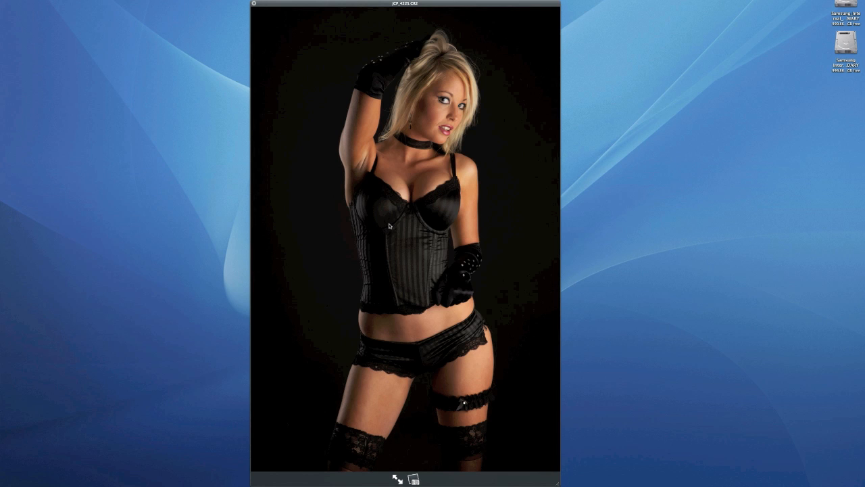
pyautogui.press('space')
pyautogui.moveTo(389, 227); pyautogui.dragTo(258, 481)
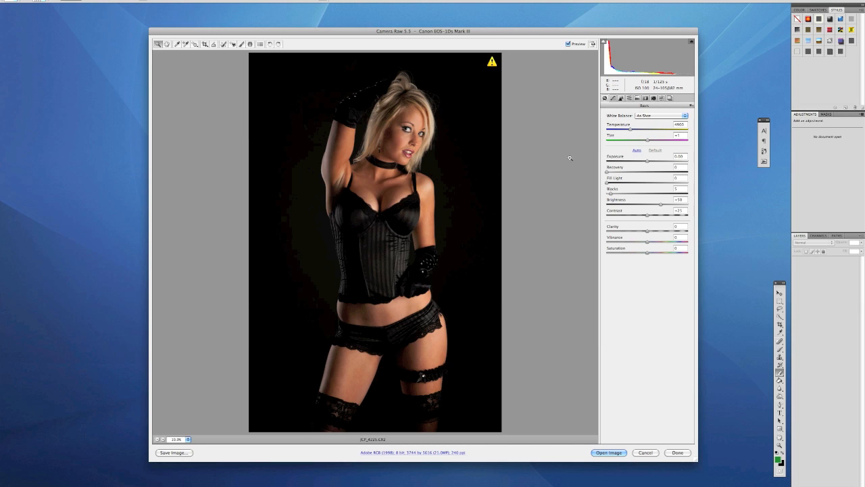
# Step: Set the raw photo's temperature to 4500 with slightly more Fill Light, and open it as an image window centred on screen
pyautogui.click(631, 130)
pyautogui.moveTo(630, 130); pyautogui.dragTo(627, 131)
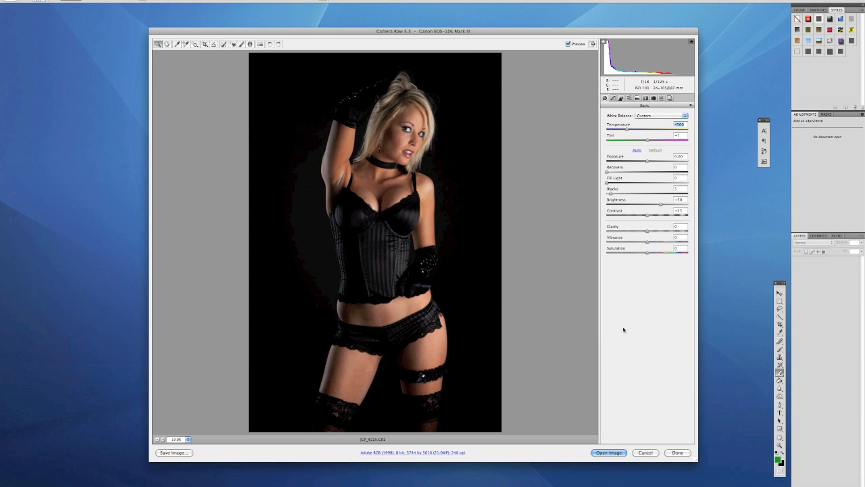
pyautogui.moveTo(608, 183); pyautogui.dragTo(616, 182)
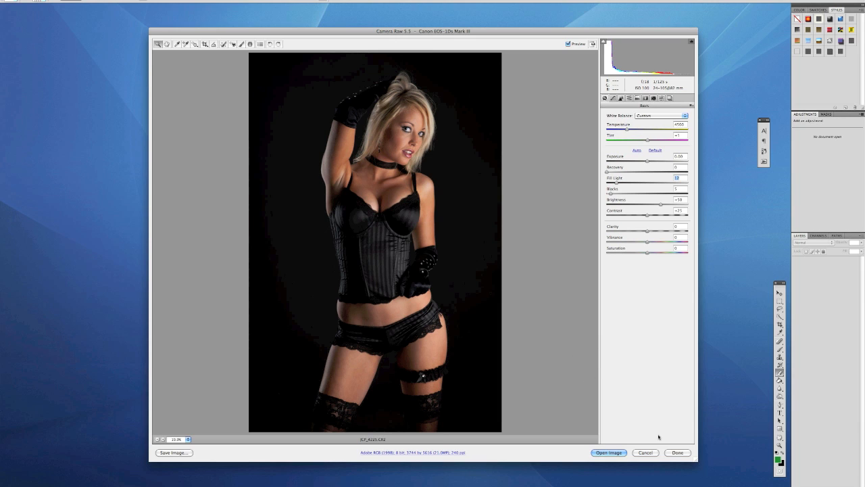
pyautogui.click(612, 451)
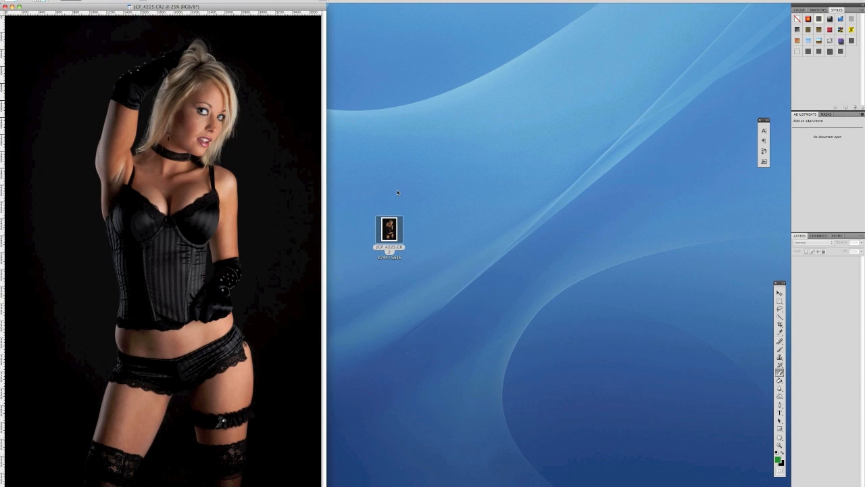
pyautogui.moveTo(284, 8); pyautogui.dragTo(499, 12)
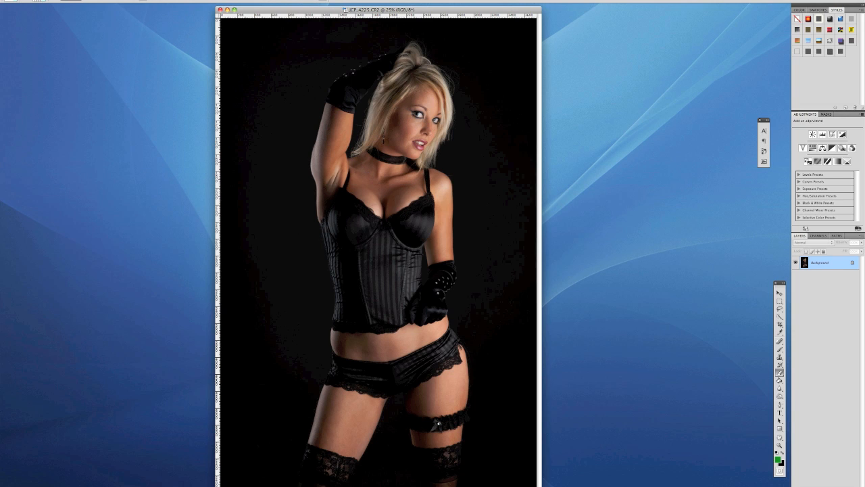
# Step: Try Auto Contrast on the Background layer
pyautogui.click(85, 0)
pyautogui.click(98, 12)
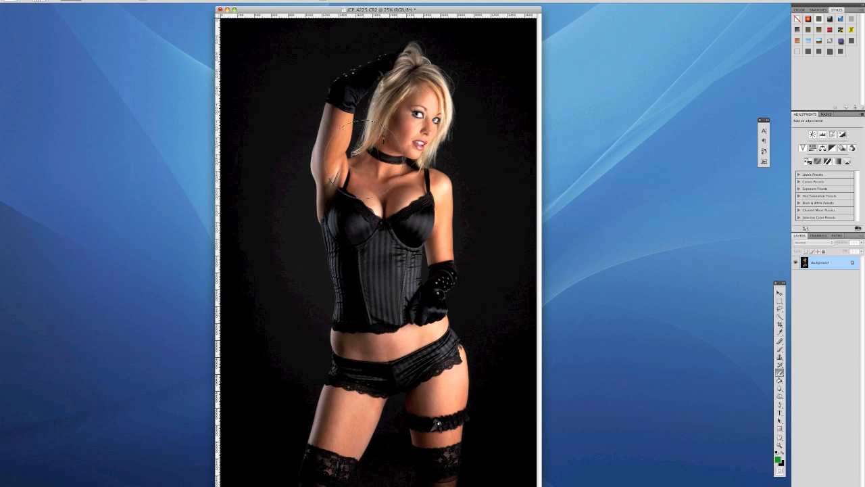
pyautogui.press('super+z')
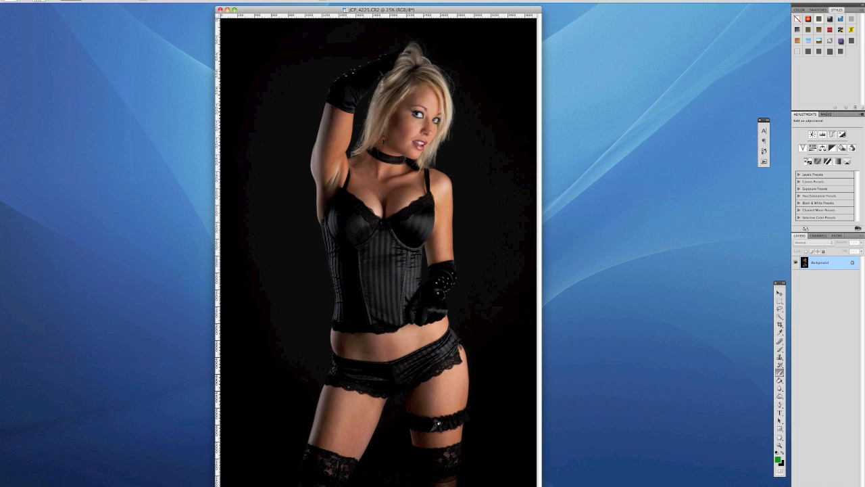
# Step: Duplicate the Background layer with Auto Contrast applied and hide the copy behind a layer mask inverted to black
pyautogui.press('super+j')
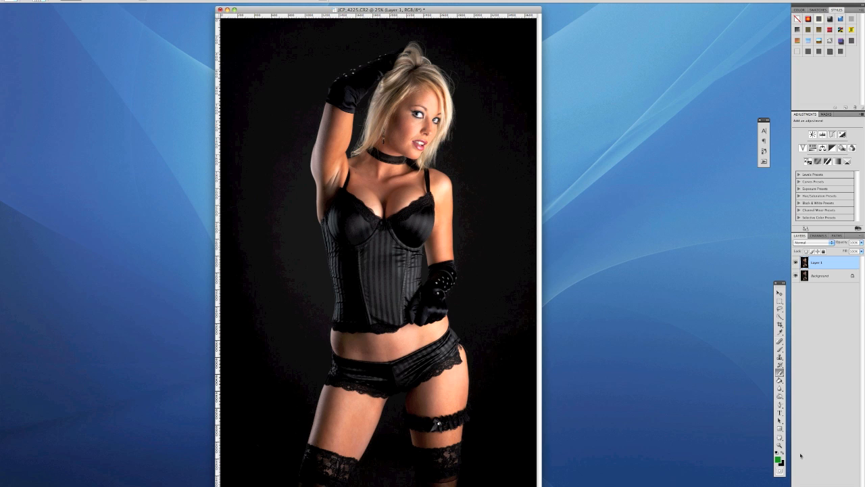
pyautogui.click(816, 485)
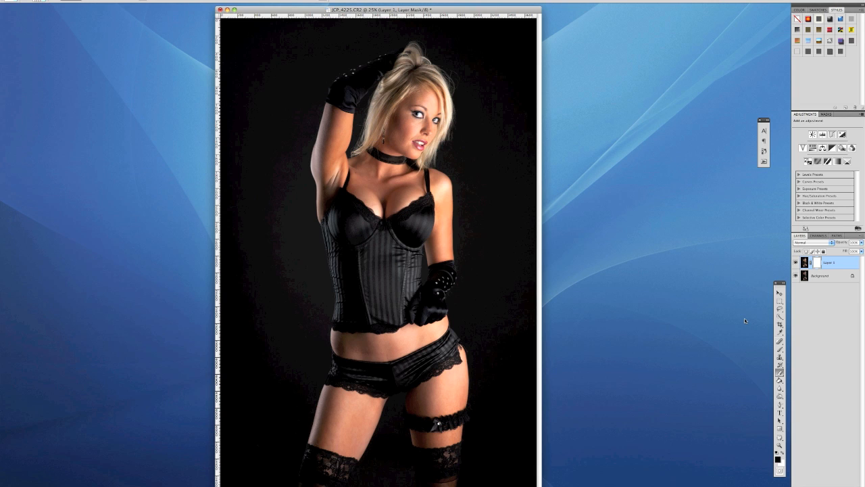
pyautogui.press('super+i')
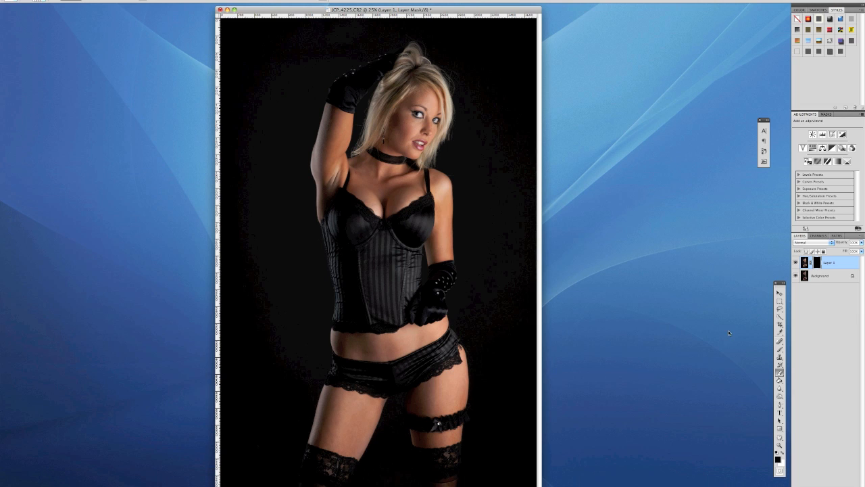
# Step: Paint white on the layer mask over the model's body with a large brush at 50% opacity
pyautogui.click(780, 349)
pyautogui.press(']')
pyautogui.press(']')
pyautogui.press(']')
pyautogui.press(']')
pyautogui.press(']')
pyautogui.press(']')
pyautogui.press(']')
pyautogui.press(']')
pyautogui.press(']')
pyautogui.press(']')
pyautogui.press(']')
pyautogui.press(']')
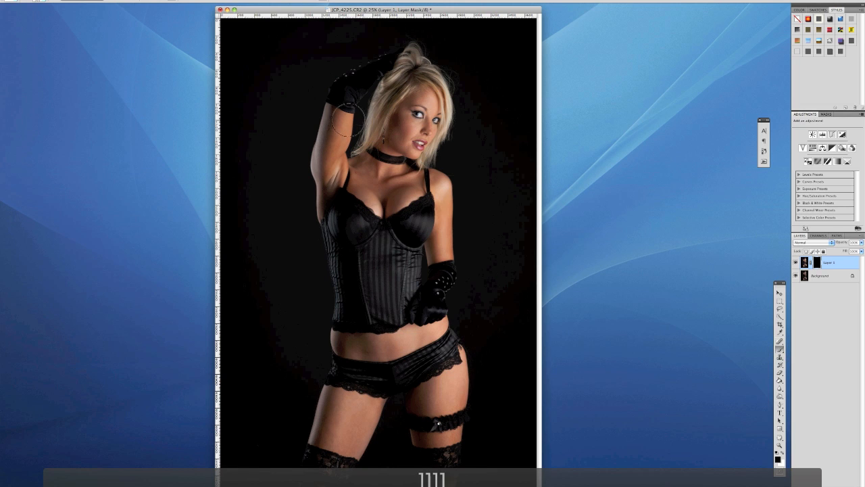
pyautogui.press(']')
pyautogui.press(']')
pyautogui.press(']')
pyautogui.press(']')
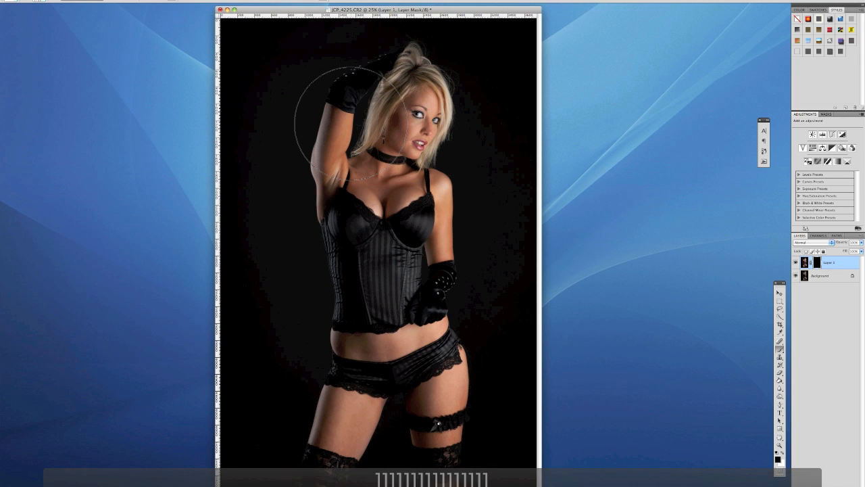
pyautogui.press('5')
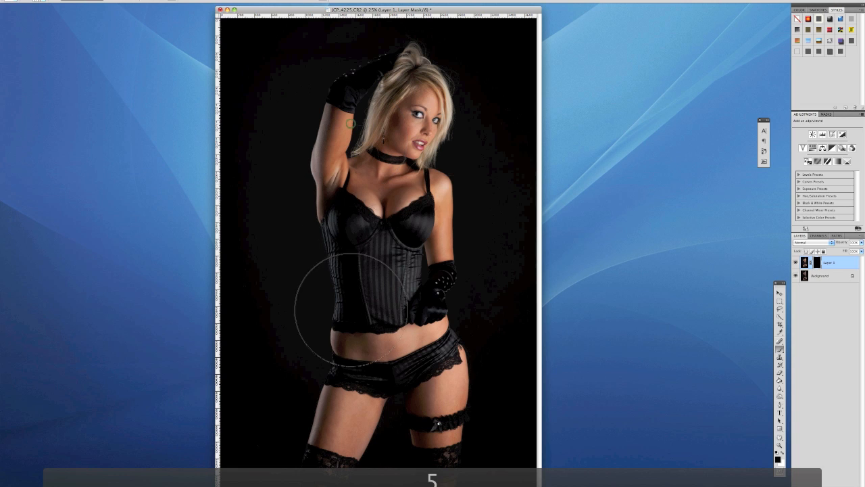
pyautogui.press('x')
pyautogui.moveTo(350, 275)
pyautogui.mouseDown()
pyautogui.moveTo(352, 95)
pyautogui.moveTo(345, 92)
pyautogui.moveTo(341, 231)
pyautogui.moveTo(329, 101)
pyautogui.moveTo(327, 113)
pyautogui.moveTo(332, 430)
pyautogui.moveTo(349, 263)
pyautogui.moveTo(350, 230)
pyautogui.moveTo(335, 318)
pyautogui.moveTo(336, 210)
pyautogui.moveTo(352, 250)
pyautogui.moveTo(393, 247)
pyautogui.moveTo(352, 240)
pyautogui.moveTo(329, 124)
pyautogui.moveTo(340, 78)
pyautogui.moveTo(366, 73)
pyautogui.moveTo(342, 103)
pyautogui.moveTo(362, 197)
pyautogui.moveTo(357, 469)
pyautogui.moveTo(418, 446)
pyautogui.mouseUp()
pyautogui.click(415, 442)
pyautogui.click(399, 362)
pyautogui.click(391, 287)
pyautogui.click(384, 225)
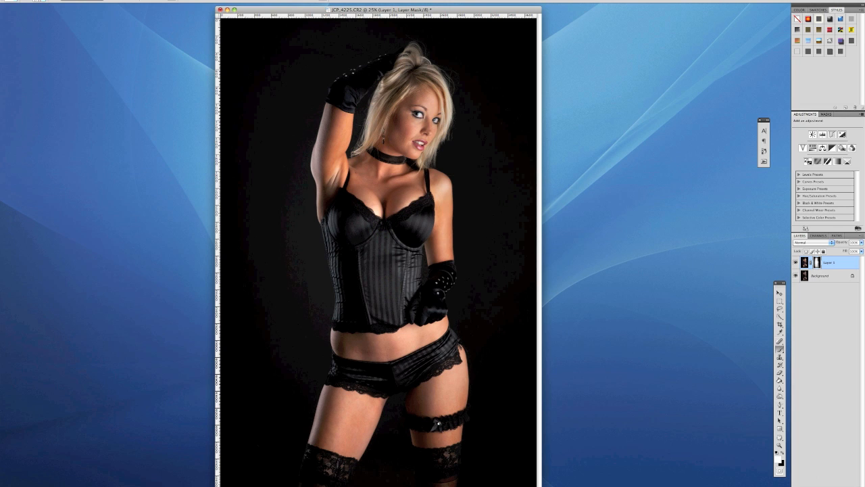
# Step: Flatten the image and duplicate the Background into a new layer
pyautogui.click(105, 0)
pyautogui.click(135, 205)
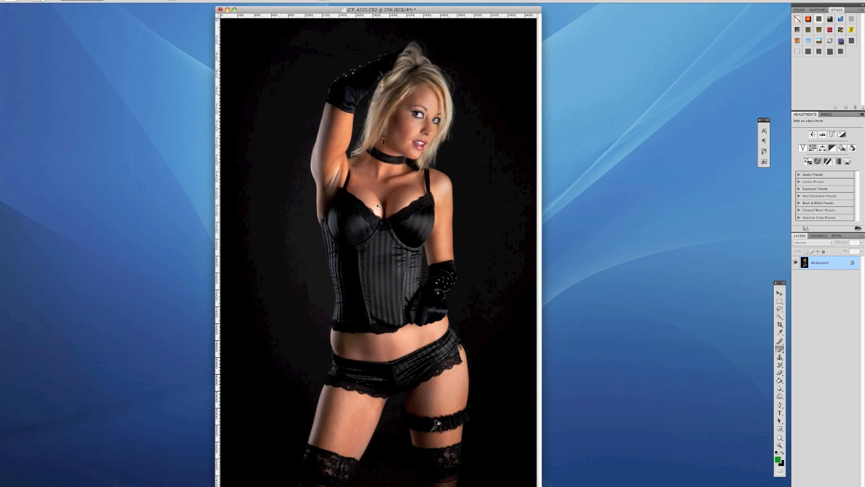
pyautogui.press('super+j')
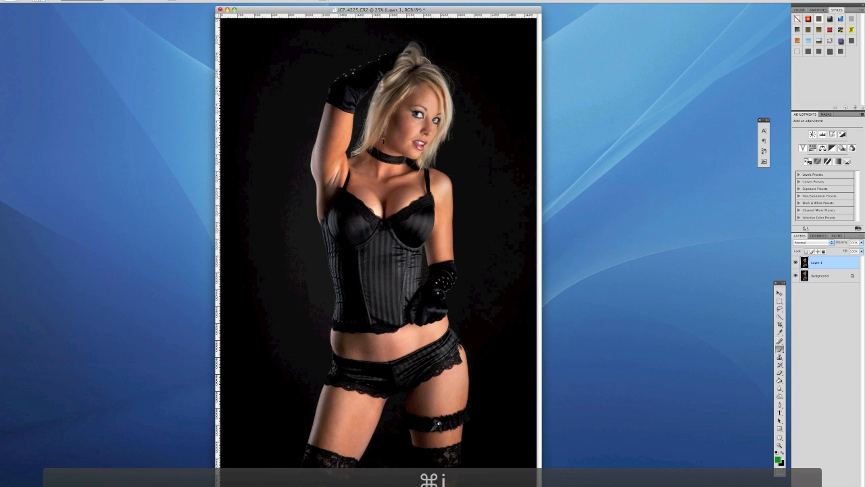
# Step: Apply Shadows/Highlights to the duplicate layer and hide it behind a layer mask inverted to black
pyautogui.click(85, 0)
pyautogui.moveTo(108, 1)
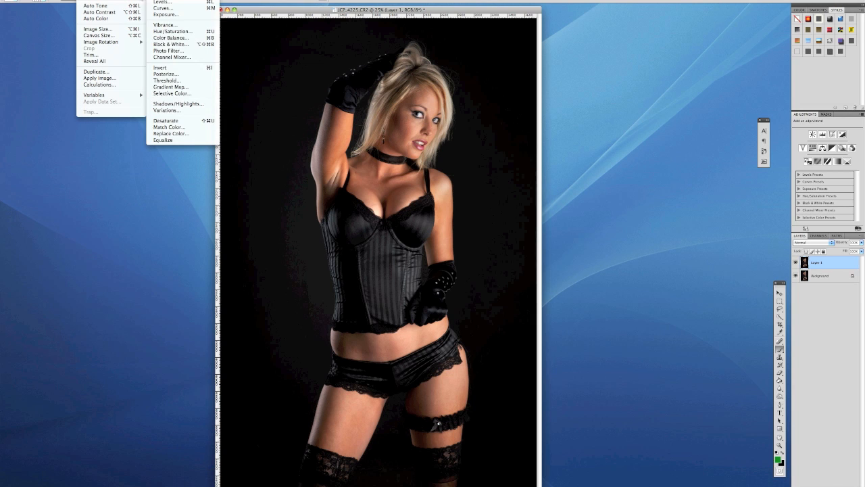
pyautogui.click(187, 104)
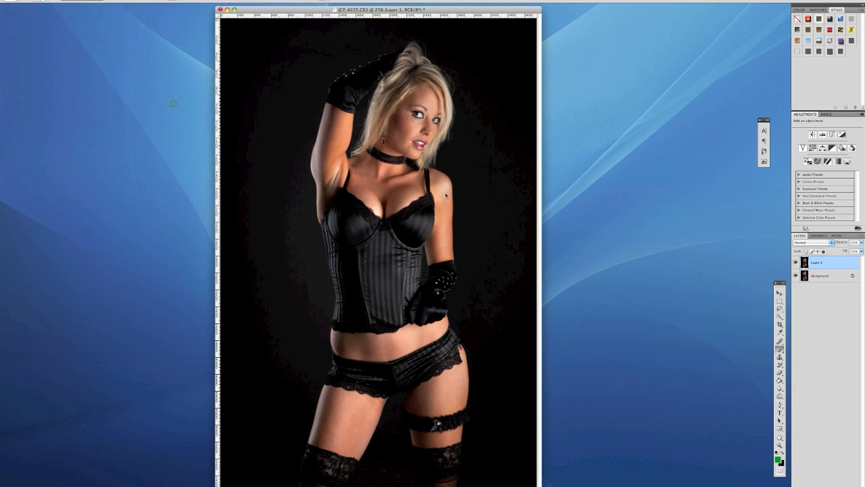
pyautogui.press('super+i')
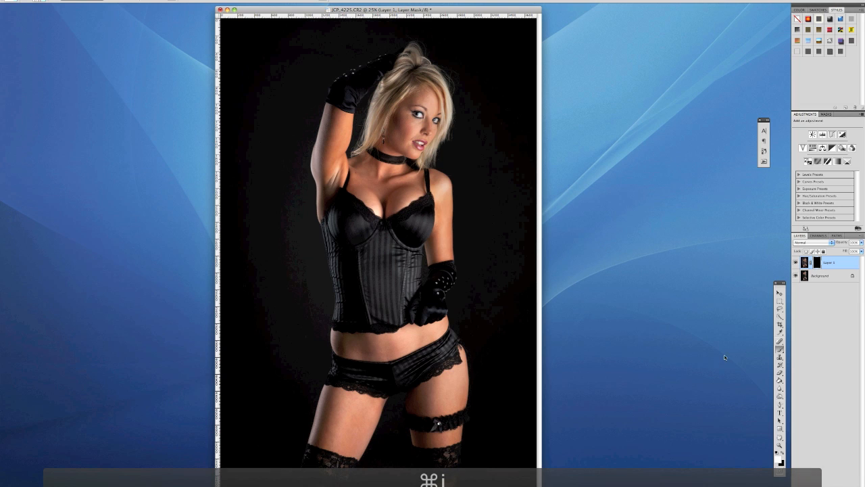
# Step: Paint white on the mask over the upper part of the corset with a smaller brush at 60% opacity
pyautogui.click(780, 350)
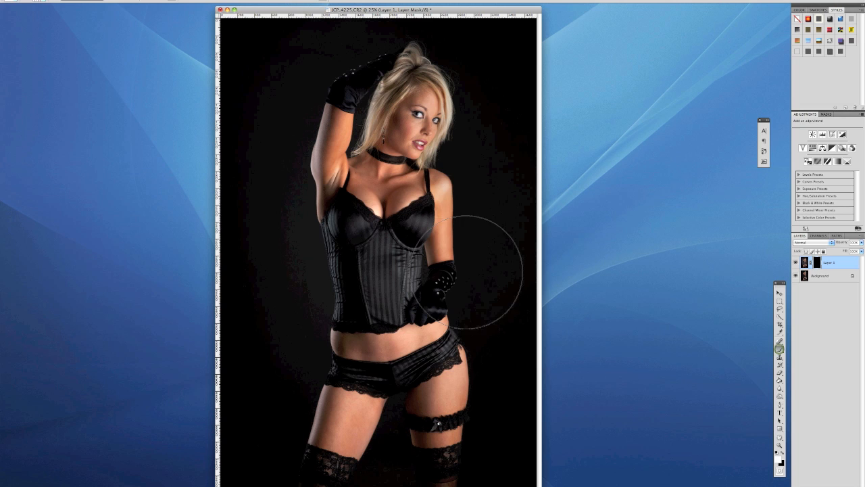
pyautogui.press('6')
pyautogui.press('[')
pyautogui.press('[')
pyautogui.press('[')
pyautogui.press('[')
pyautogui.press('[')
pyautogui.press('[')
pyautogui.press('[')
pyautogui.press('[')
pyautogui.press('[')
pyautogui.press('[')
pyautogui.press('[')
pyautogui.press('[')
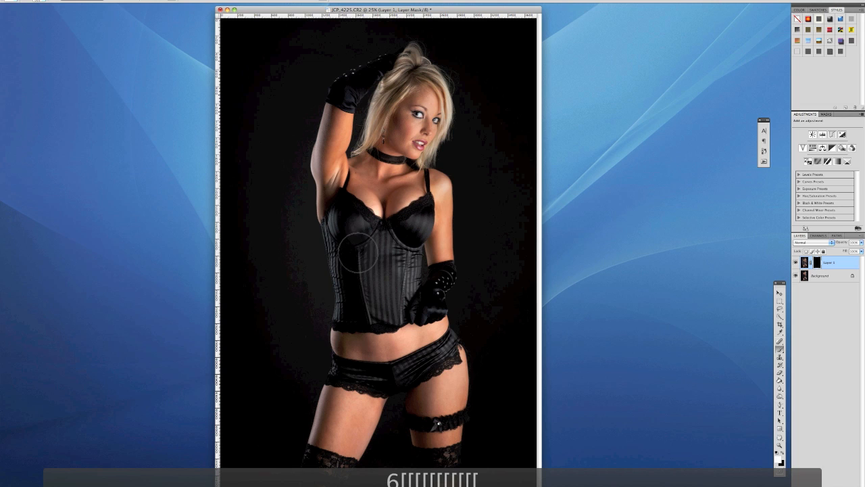
pyautogui.moveTo(346, 226)
pyautogui.mouseDown()
pyautogui.moveTo(361, 262)
pyautogui.moveTo(347, 221)
pyautogui.moveTo(355, 241)
pyautogui.moveTo(392, 244)
pyautogui.moveTo(431, 210)
pyautogui.mouseUp()
# Step: Reduce the brush and paint the mask over the corset's body panels and the lower glove to reveal their detail
pyautogui.press('[')
pyautogui.press('[')
pyautogui.press('[')
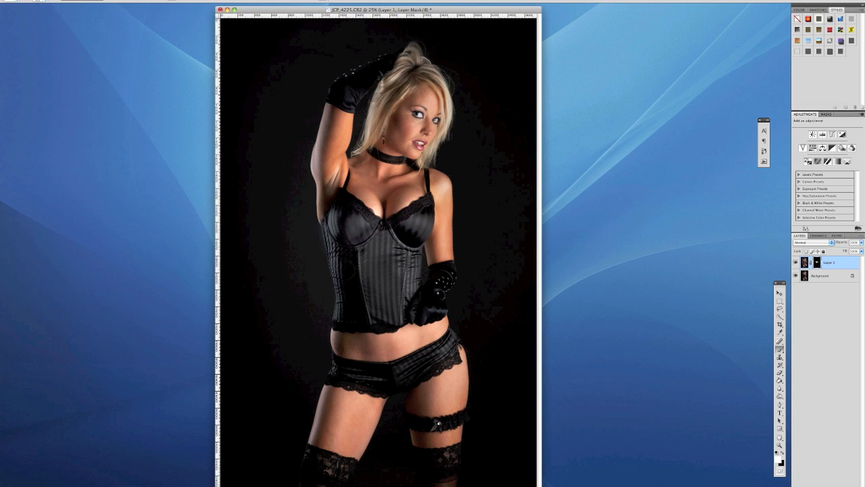
pyautogui.moveTo(349, 308)
pyautogui.mouseDown()
pyautogui.moveTo(381, 315)
pyautogui.moveTo(407, 301)
pyautogui.moveTo(360, 305)
pyautogui.mouseUp()
pyautogui.moveTo(382, 273); pyautogui.dragTo(406, 254)
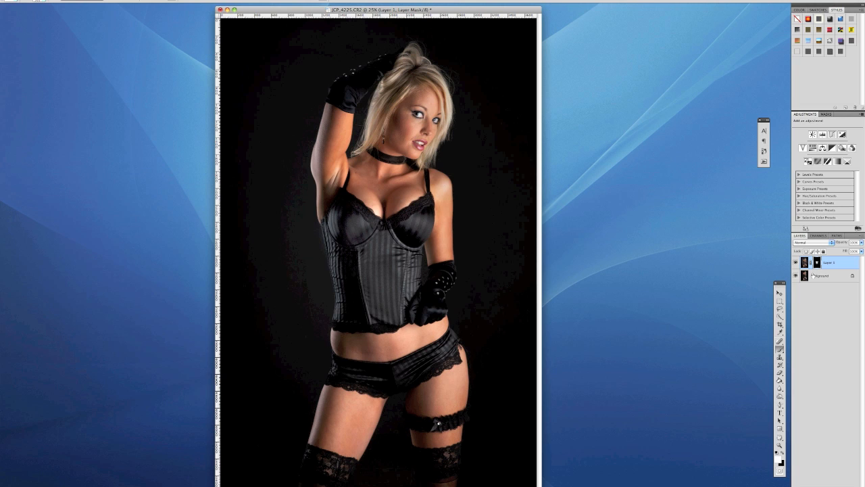
pyautogui.moveTo(436, 275)
pyautogui.mouseDown()
pyautogui.moveTo(444, 288)
pyautogui.moveTo(433, 313)
pyautogui.mouseUp()
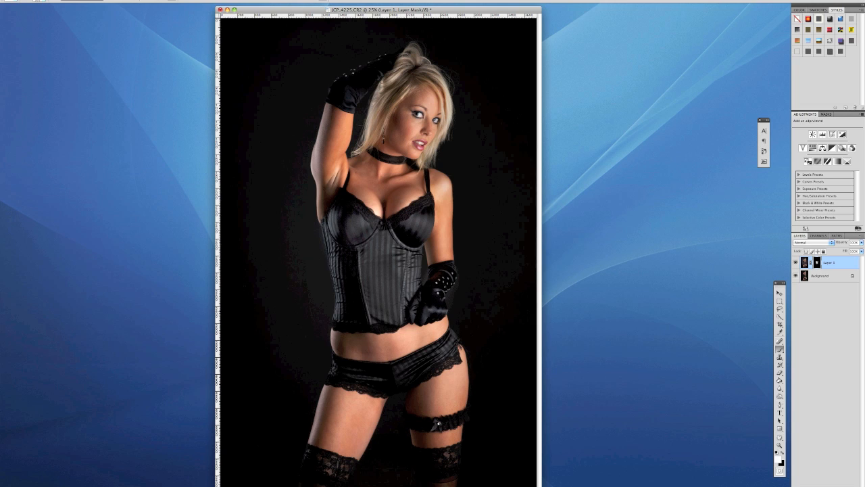
# Step: Enlarge the brush and paint the mask over the glove on the raised arm
pyautogui.press(']')
pyautogui.press(']')
pyautogui.press(']')
pyautogui.press(']')
pyautogui.press(']')
pyautogui.press(']')
pyautogui.press(']')
pyautogui.press(']')
pyautogui.moveTo(388, 61)
pyautogui.mouseDown()
pyautogui.moveTo(345, 74)
pyautogui.moveTo(349, 100)
pyautogui.mouseUp()
# Step: Paint the mask over the striped shorts to lighten the fabric
pyautogui.press(']')
pyautogui.press(']')
pyautogui.press(']')
pyautogui.press(']')
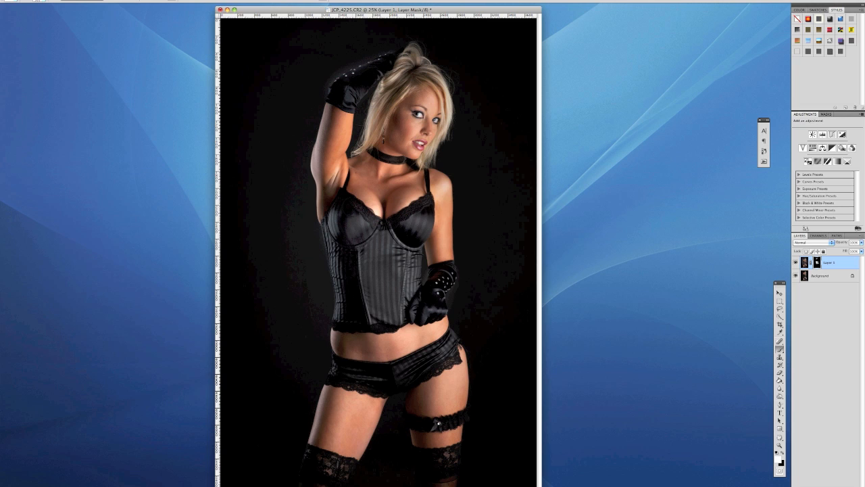
pyautogui.moveTo(332, 367)
pyautogui.mouseDown()
pyautogui.moveTo(419, 365)
pyautogui.moveTo(445, 352)
pyautogui.moveTo(441, 363)
pyautogui.moveTo(400, 378)
pyautogui.mouseUp()
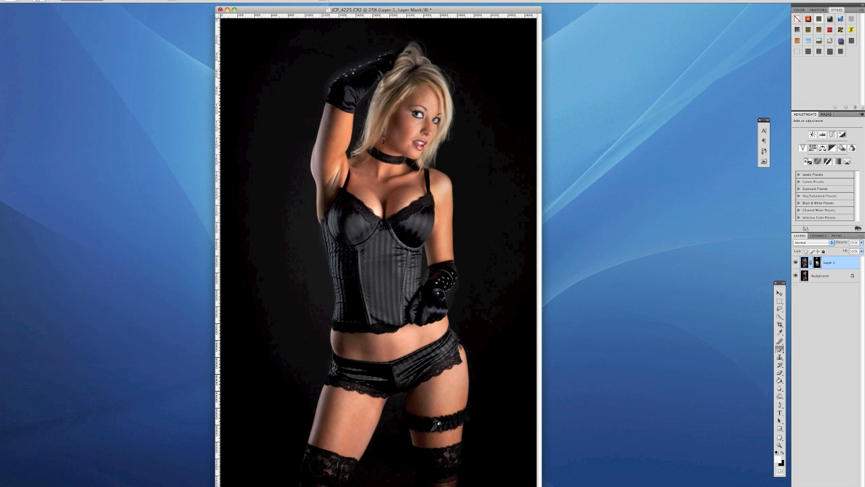
# Step: Paint the mask over the lace stocking tops and the thigh garter, adjusting the brush size for each area
pyautogui.moveTo(312, 459); pyautogui.dragTo(346, 472)
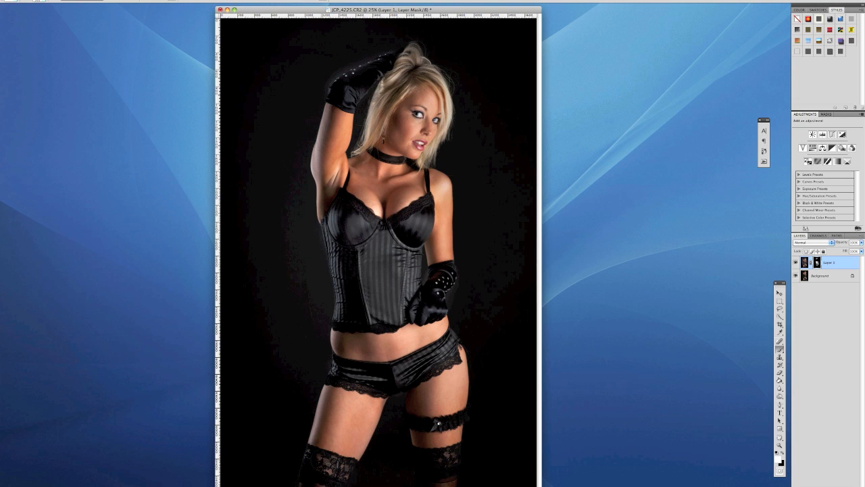
pyautogui.press(']')
pyautogui.press(']')
pyautogui.press(']')
pyautogui.press(']')
pyautogui.press(']')
pyautogui.press(']')
pyautogui.press(']')
pyautogui.press(']')
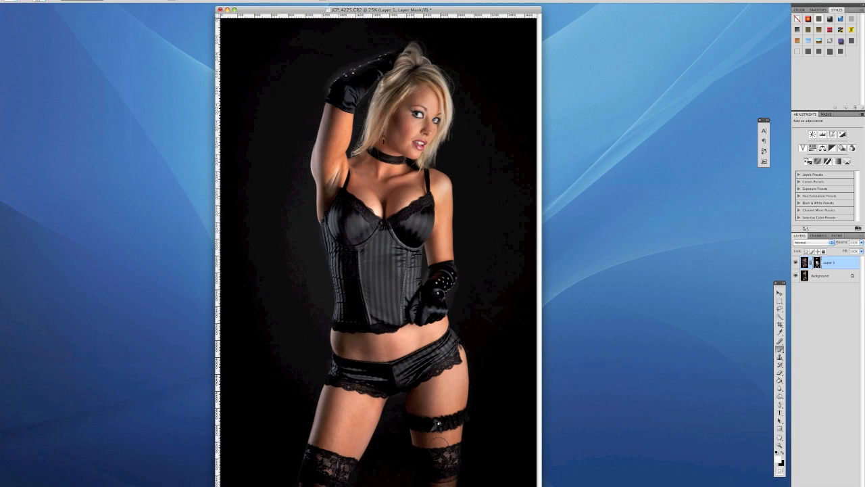
pyautogui.press('[')
pyautogui.press('[')
pyautogui.press('[')
pyautogui.moveTo(460, 418); pyautogui.dragTo(458, 418)
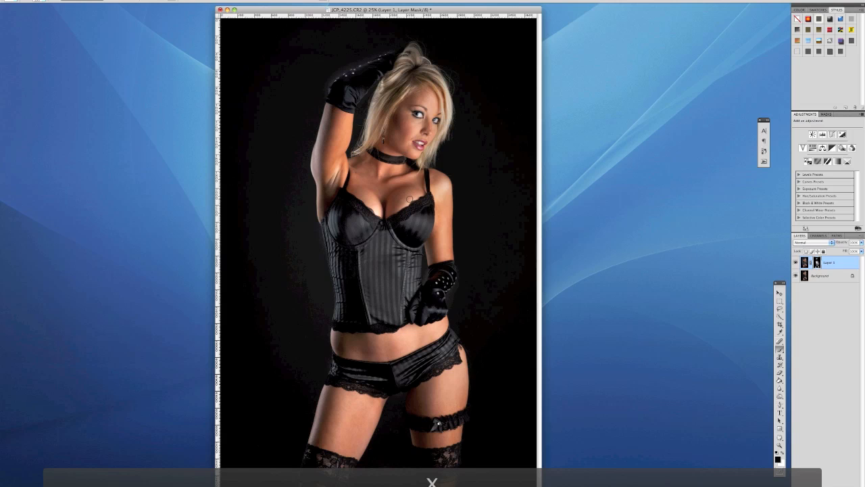
# Step: Clean up the layer mask with black around the edges of the clothing, resizing the brush to suit each area
pyautogui.press('1')
pyautogui.press('1')
pyautogui.press('1')
pyautogui.press('1')
pyautogui.press('1')
pyautogui.press('1')
pyautogui.press('0')
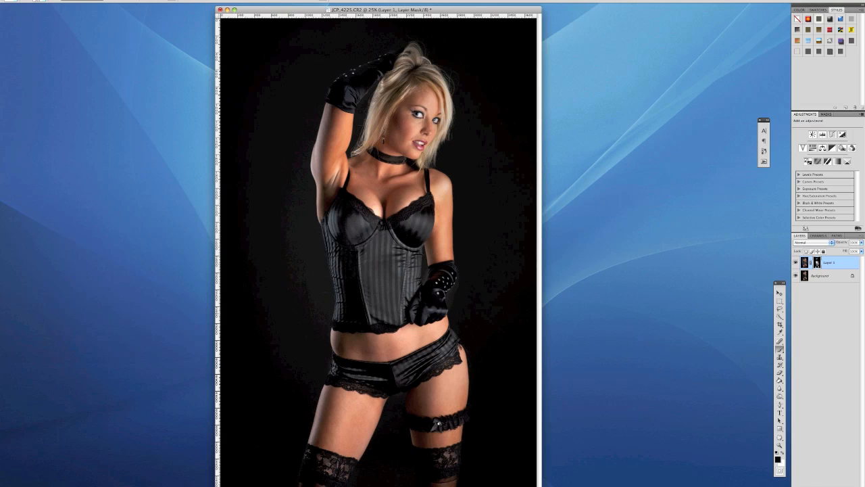
pyautogui.press(']')
pyautogui.press(']')
pyautogui.press(']')
pyautogui.press(']')
pyautogui.press(']')
pyautogui.press(']')
pyautogui.press(']')
pyautogui.press(']')
pyautogui.press(']')
pyautogui.press('[')
pyautogui.press('[')
pyautogui.press('[')
pyautogui.press('[')
pyautogui.press('[')
pyautogui.press('[')
pyautogui.press('[')
pyautogui.press(']')
pyautogui.press(']')
pyautogui.press(']')
pyautogui.press(']')
pyautogui.press(']')
pyautogui.press(']')
pyautogui.press(']')
pyautogui.press(']')
pyautogui.press(']')
pyautogui.press(']')
pyautogui.press(']')
pyautogui.press(']')
pyautogui.press(']')
pyautogui.press(']')
pyautogui.press(']')
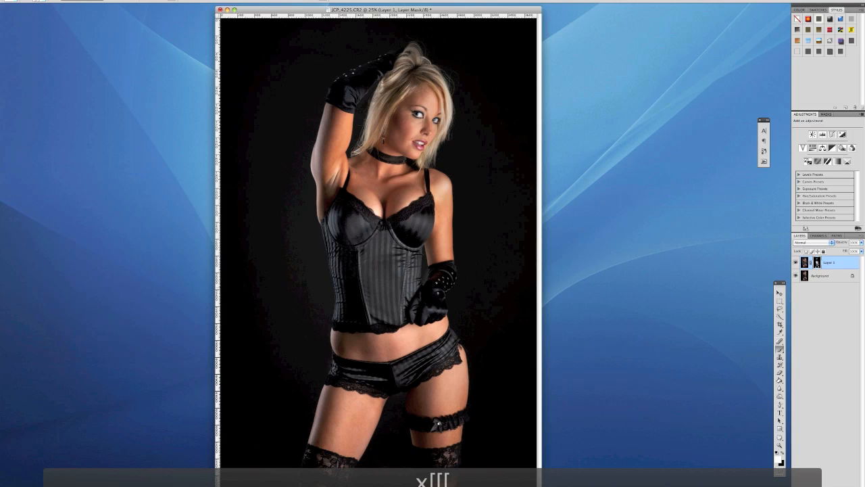
# Step: Refine the mask over the lower glove and the adjoining side of the corset, switching between white and black paint
pyautogui.moveTo(440, 287); pyautogui.dragTo(443, 280)
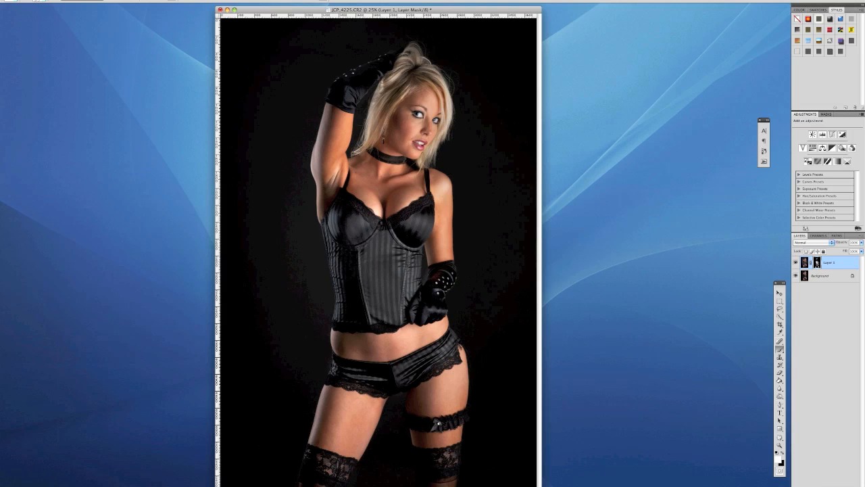
pyautogui.press('x')
pyautogui.press('x')
pyautogui.moveTo(423, 254); pyautogui.dragTo(420, 244)
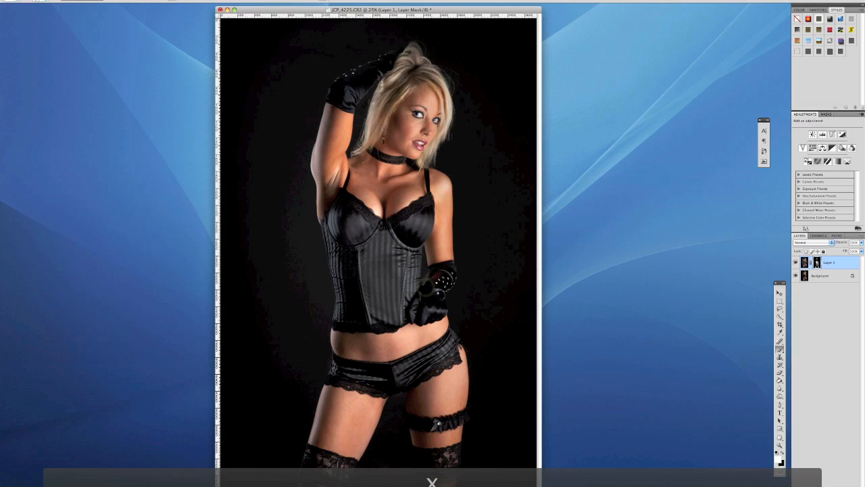
pyautogui.press('x')
pyautogui.press('x')
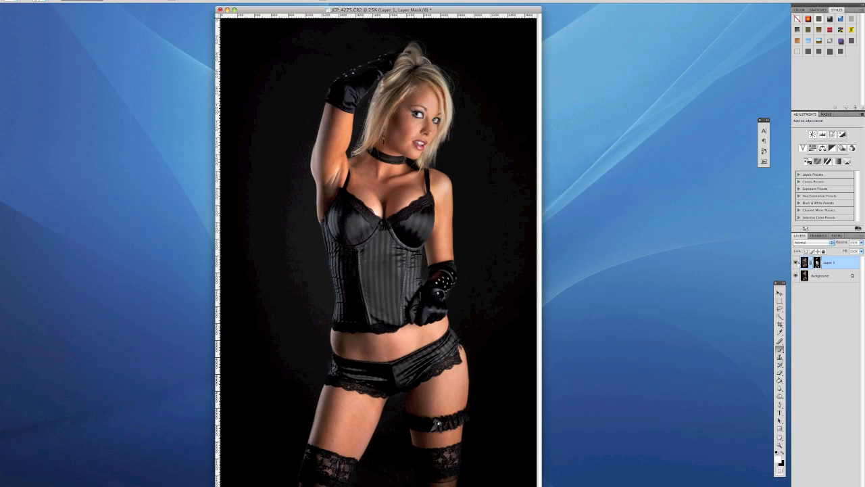
# Step: Compare the image with and without the masked Layer 1, and flatten the image into a single background layer
pyautogui.click(796, 262)
pyautogui.click(796, 262)
pyautogui.click(106, 0)
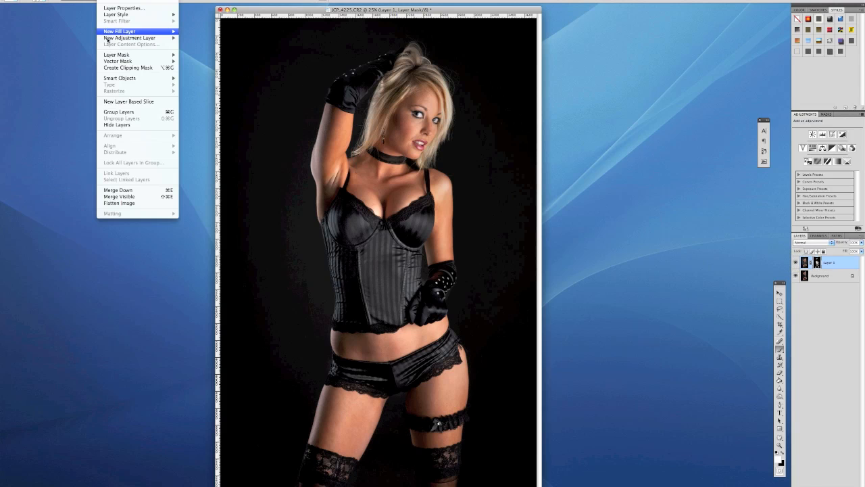
pyautogui.click(118, 203)
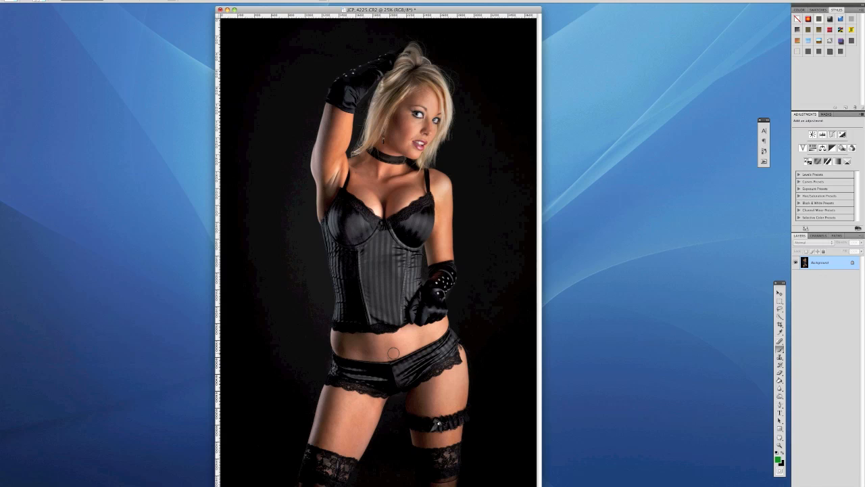
# Step: Retouch a small skin area on the midriff between corset and shorts with the Patch tool, and clear the selection
pyautogui.click(780, 396)
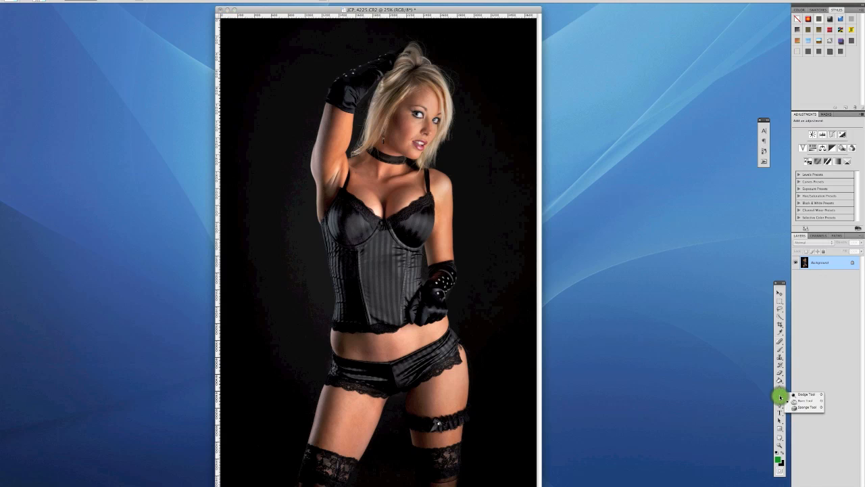
pyautogui.click(781, 343)
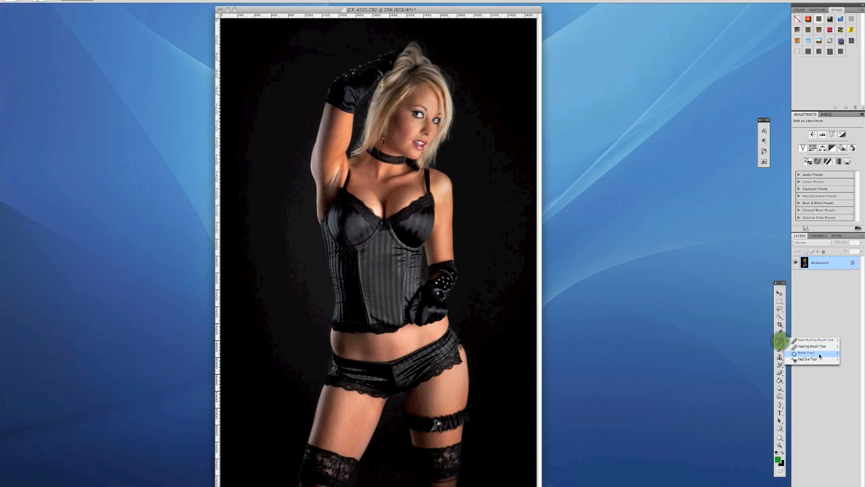
pyautogui.click(819, 354)
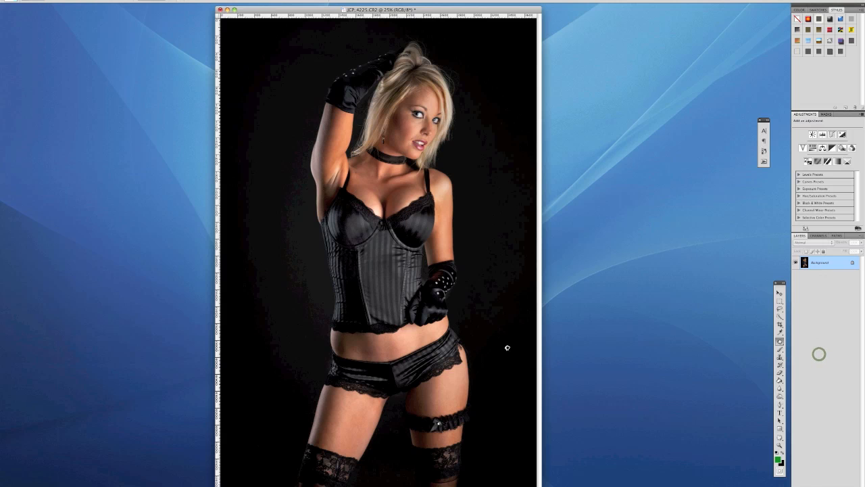
pyautogui.moveTo(363, 347); pyautogui.dragTo(385, 352)
pyautogui.moveTo(364, 347); pyautogui.dragTo(363, 342)
pyautogui.press('super+d')
# Step: Apply Color Efex Pro's Dynamic Skin Softener with Color Reach 30%, Small Details 25%, Medium Details 15% and Large Details 10%
pyautogui.click(146, 1)
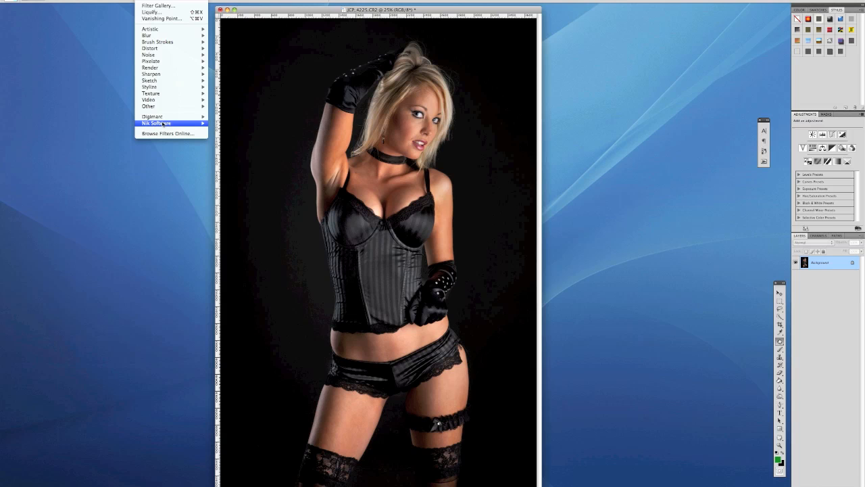
pyautogui.moveTo(163, 125)
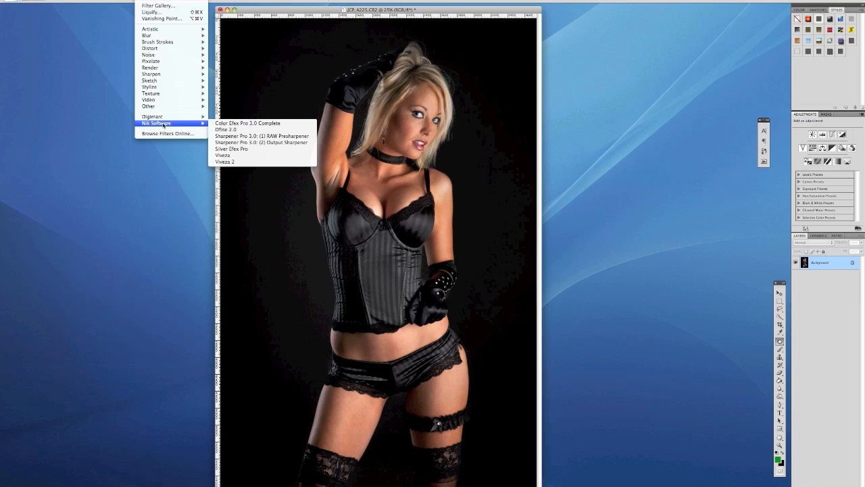
pyautogui.click(255, 124)
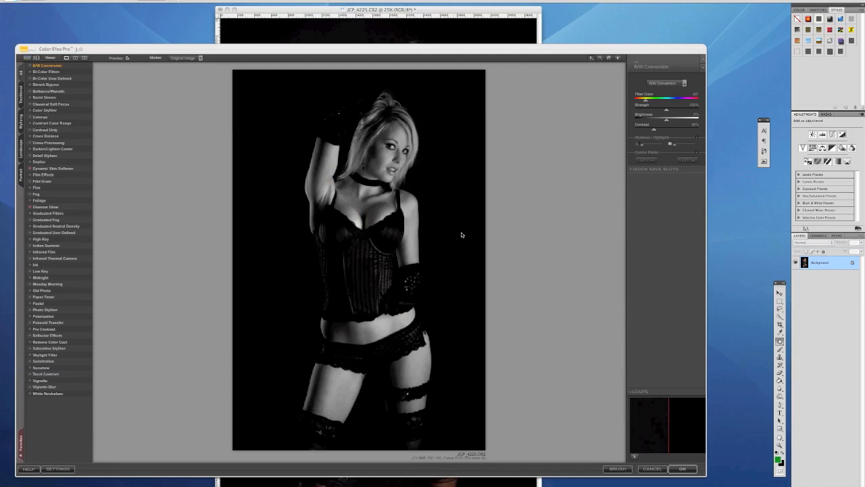
pyautogui.click(54, 168)
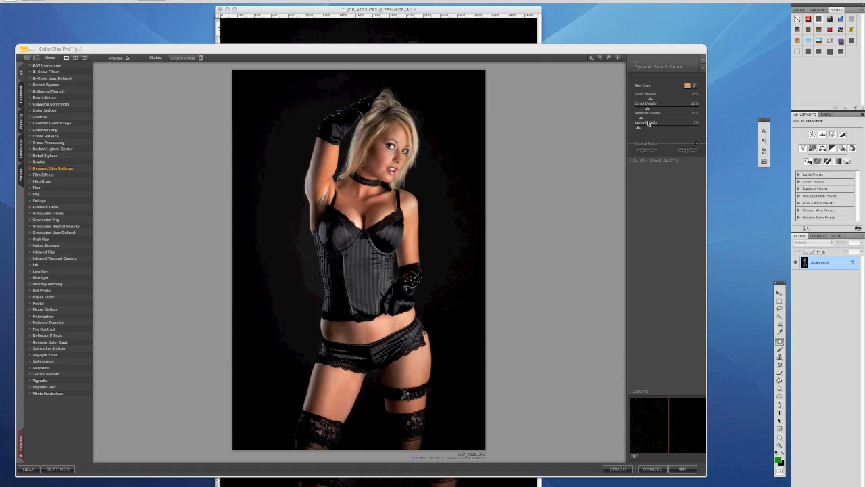
pyautogui.moveTo(639, 129); pyautogui.dragTo(642, 129)
pyautogui.moveTo(647, 110); pyautogui.dragTo(649, 111)
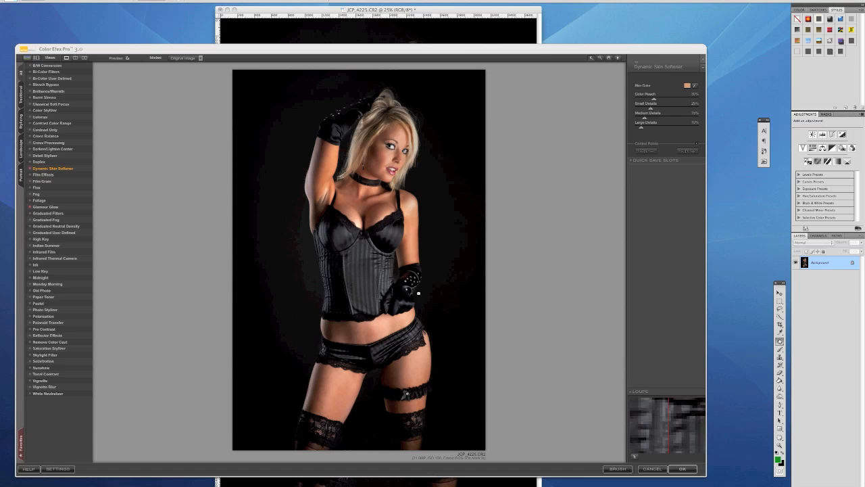
pyautogui.click(682, 468)
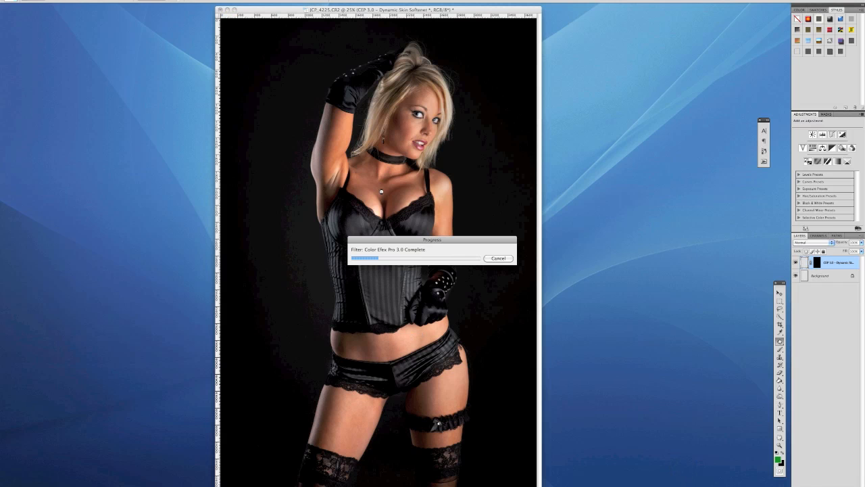
# Step: Inspect the face and chest up close with the skin softener layer hidden and shown
pyautogui.press('super+equal')
pyautogui.press('super+equal')
pyautogui.press('super+equal')
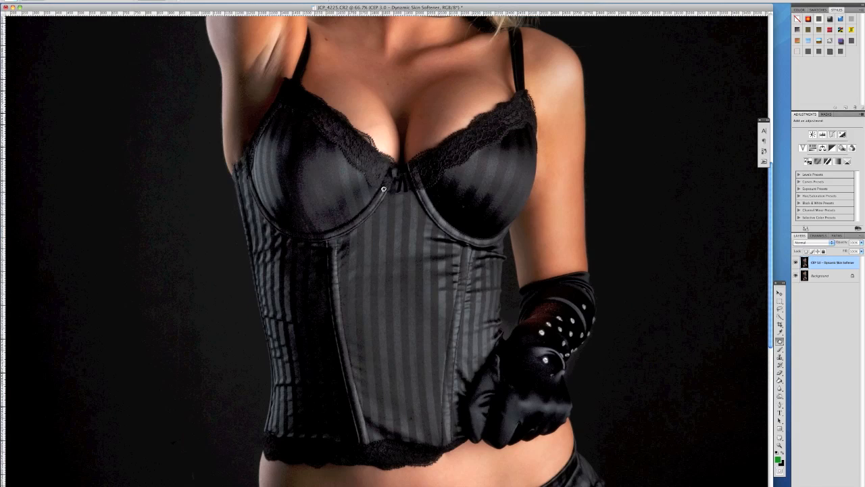
pyautogui.moveTo(438, 58); pyautogui.dragTo(431, 327)
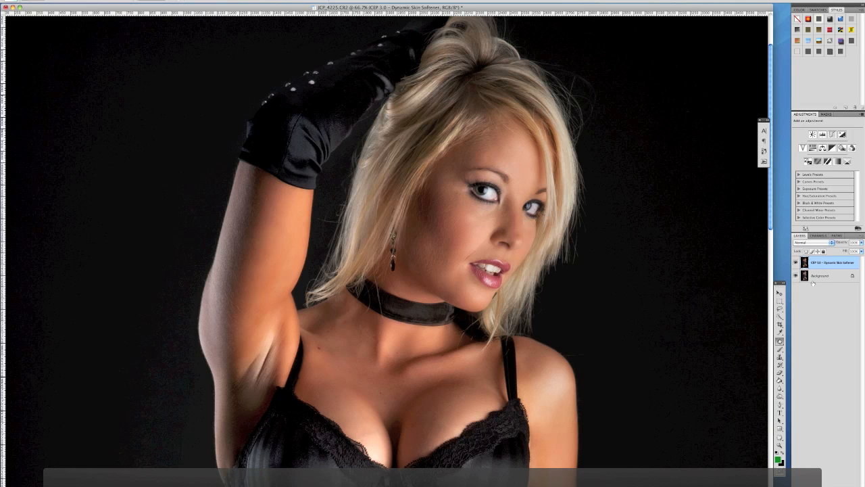
pyautogui.click(796, 262)
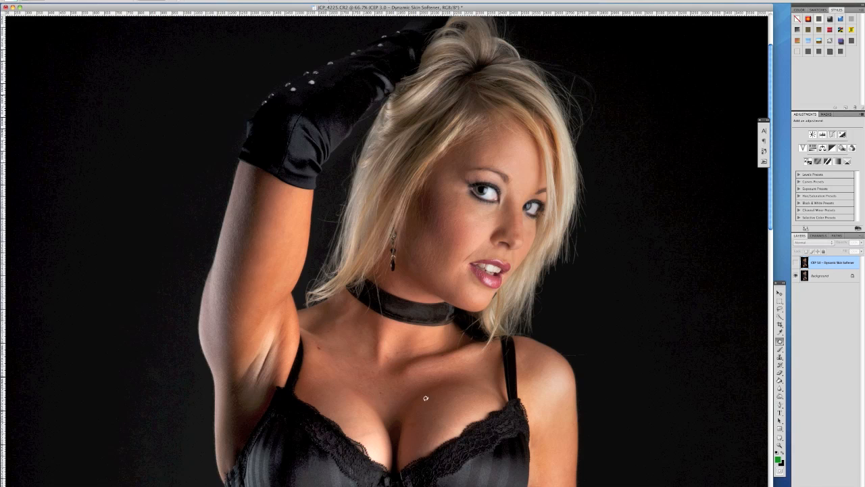
pyautogui.click(797, 263)
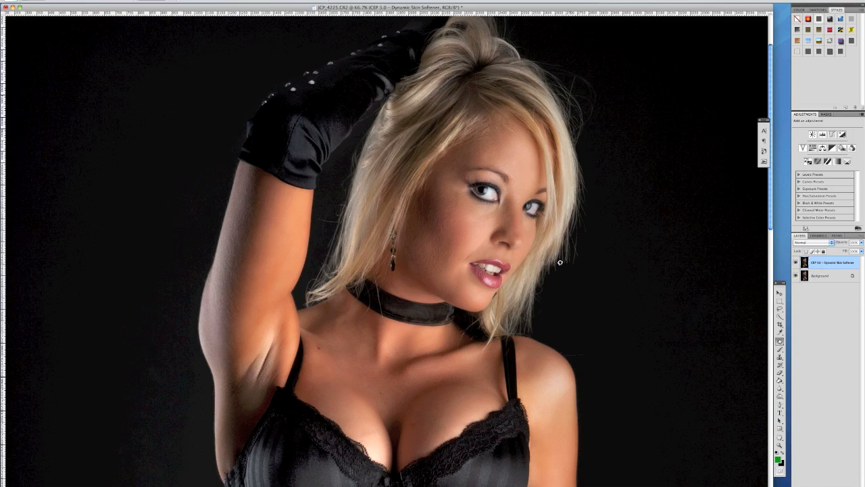
# Step: Fit the whole portrait in view, centre its window and flatten the skin softener layer into the background
pyautogui.press('super+0')
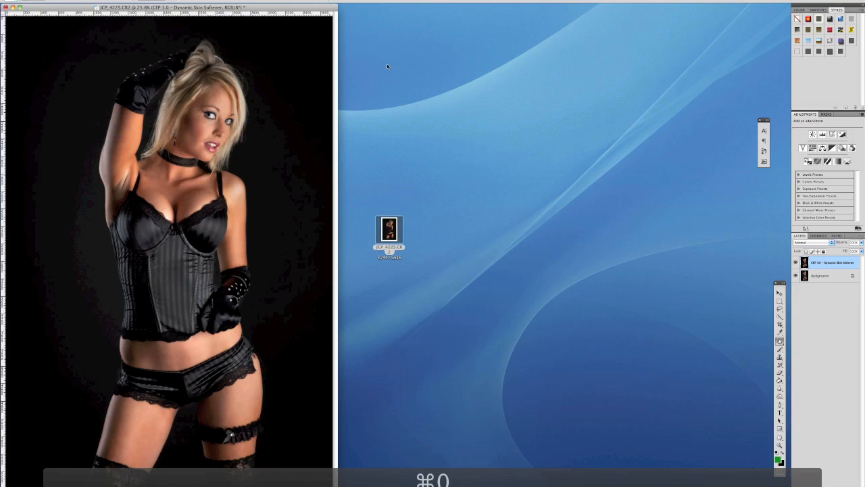
pyautogui.moveTo(70, 5); pyautogui.dragTo(305, 7)
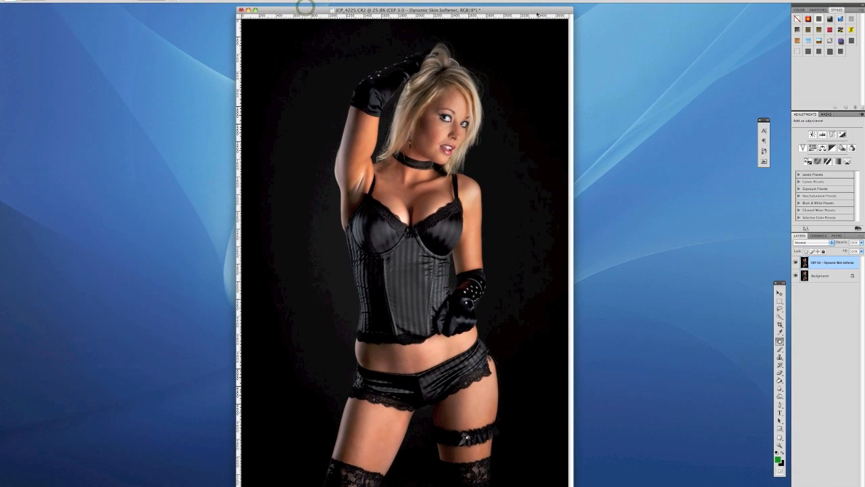
pyautogui.click(106, 2)
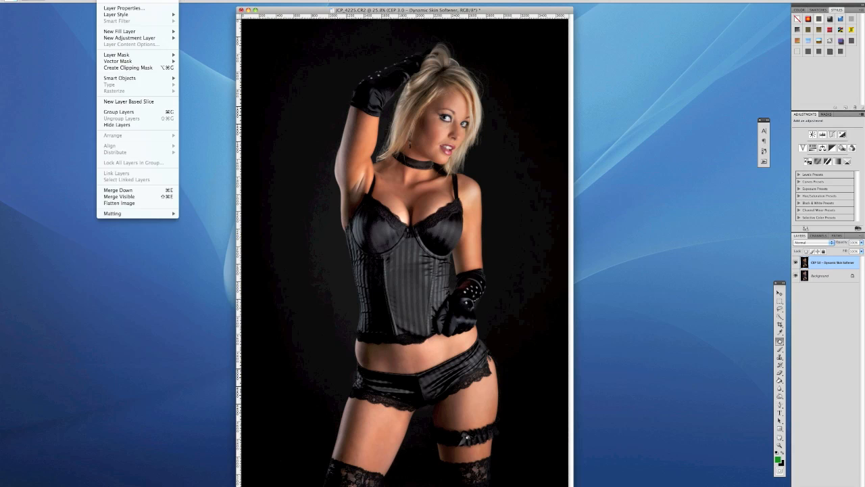
pyautogui.click(126, 204)
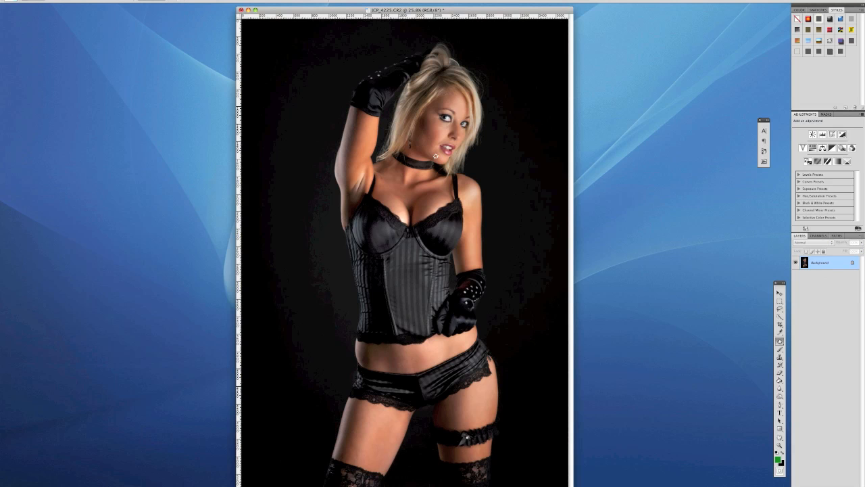
# Step: Save the retouched image to the Desktop as JCP_4225.jpg in JPEG format with Maximum quality 12 and Baseline ("Standard")
pyautogui.press('super+s')
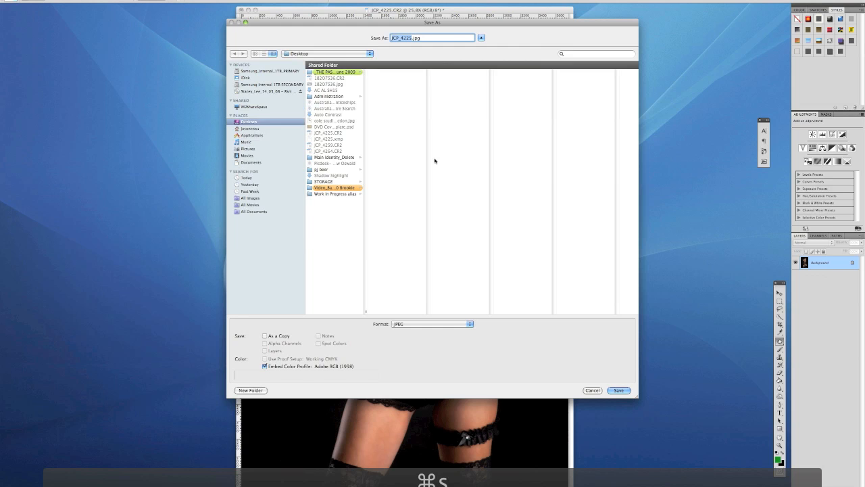
pyautogui.click(617, 391)
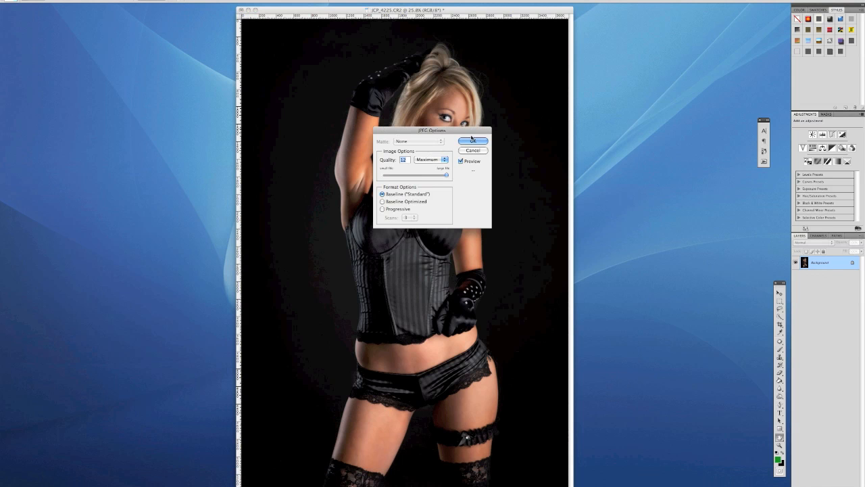
pyautogui.click(473, 141)
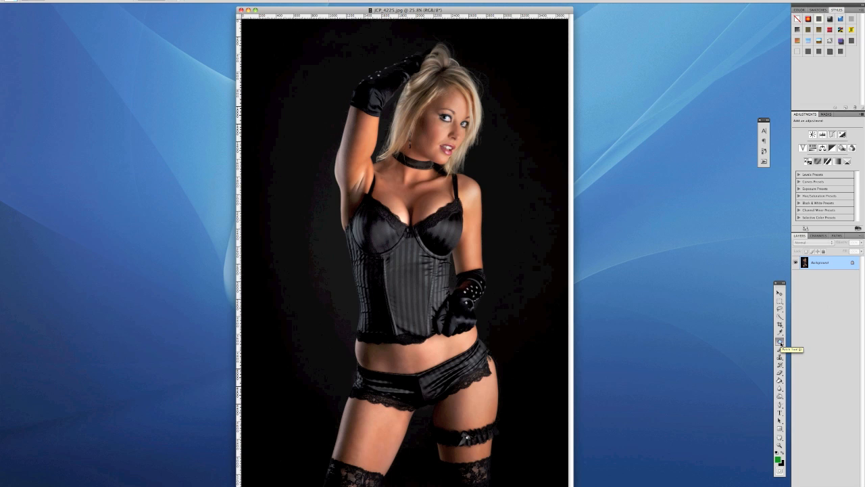
# Step: Select a rectangular area around the left side of the bare waist and open it in the Liquify filter
pyautogui.click(780, 300)
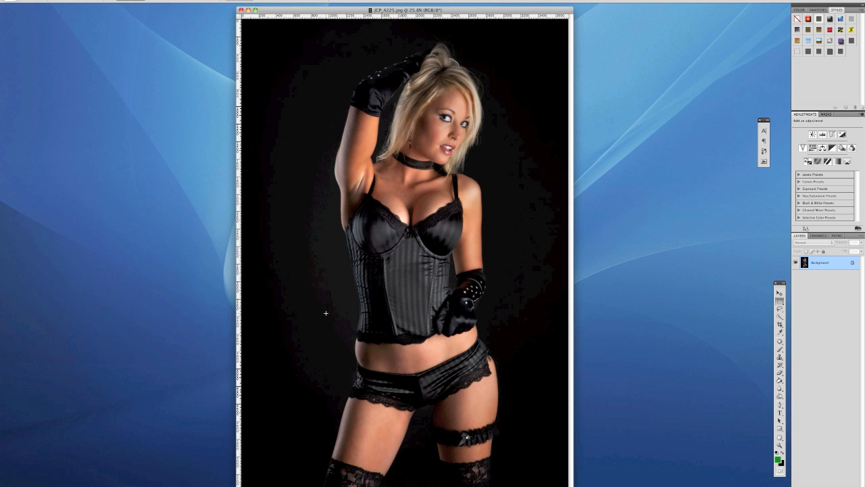
pyautogui.moveTo(306, 292); pyautogui.dragTo(419, 416)
pyautogui.click(144, 0)
pyautogui.click(147, 14)
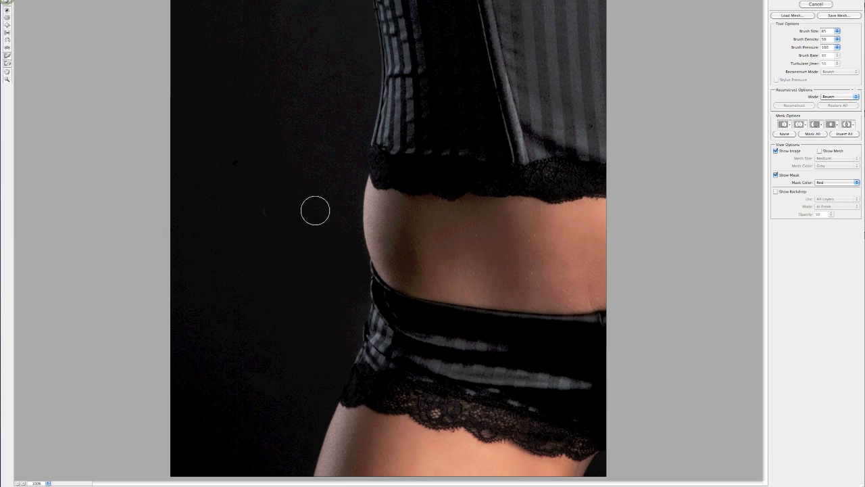
# Step: Push the bulging left waistline and corset edge inward with a Liquify brush of size 401, and apply the filter
pyautogui.press(']')
pyautogui.press(']')
pyautogui.press(']')
pyautogui.press(']')
pyautogui.press(']')
pyautogui.press(']')
pyautogui.press(']')
pyautogui.press(']')
pyautogui.press(']')
pyautogui.press(']')
pyautogui.press(']')
pyautogui.press(']')
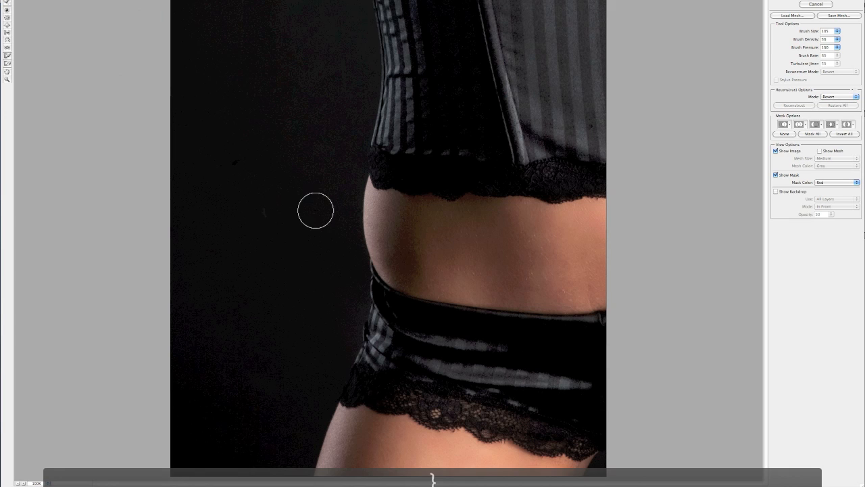
pyautogui.press(']')
pyautogui.press(']')
pyautogui.press(']')
pyautogui.press(']')
pyautogui.press(']')
pyautogui.press(']')
pyautogui.press(']')
pyautogui.press(']')
pyautogui.press(']')
pyautogui.press(']')
pyautogui.press(']')
pyautogui.press(']')
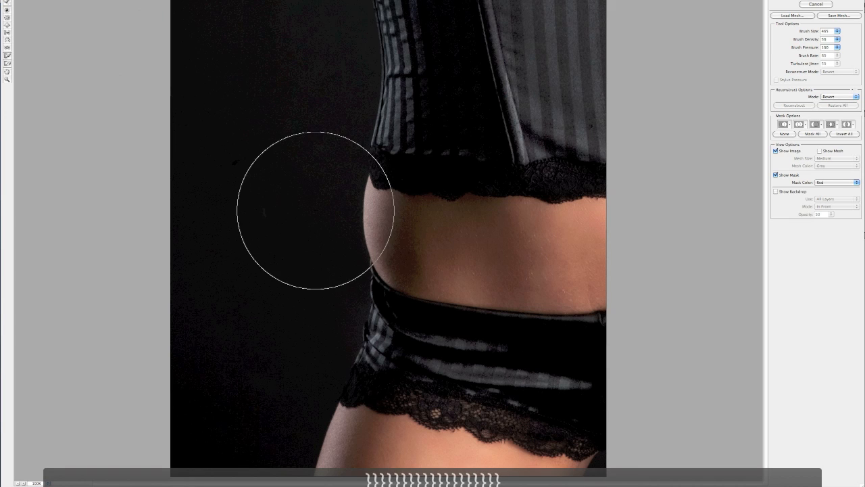
pyautogui.press(']')
pyautogui.press(']')
pyautogui.press(']')
pyautogui.press(']')
pyautogui.press(']')
pyautogui.press(']')
pyautogui.press(']')
pyautogui.press(']')
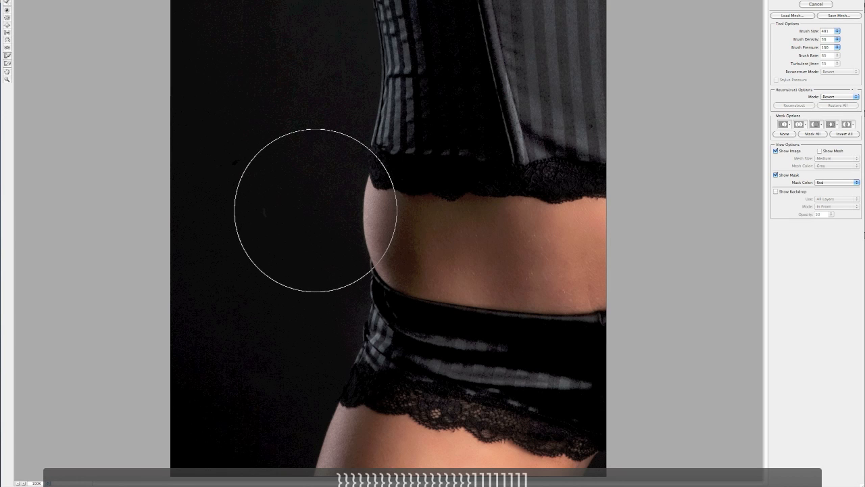
pyautogui.press('[')
pyautogui.press('[')
pyautogui.press('[')
pyautogui.press('[')
pyautogui.press('[')
pyautogui.press('[')
pyautogui.press('[')
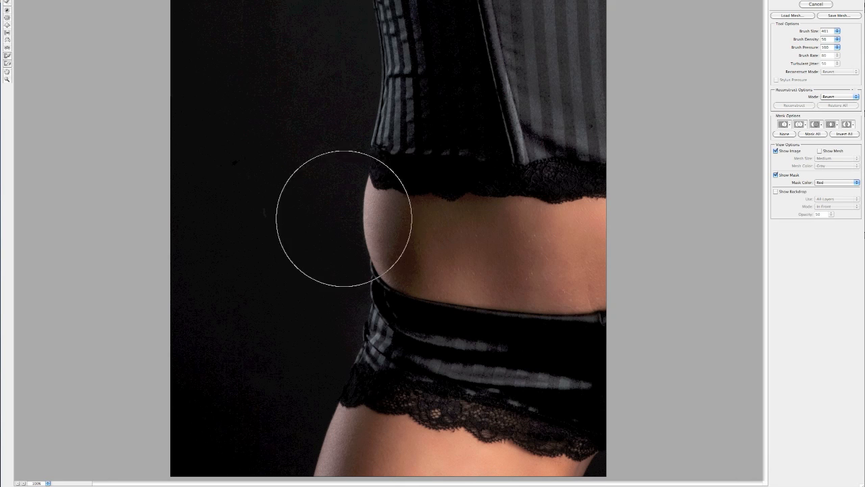
pyautogui.moveTo(325, 216); pyautogui.dragTo(338, 216)
pyautogui.moveTo(334, 169); pyautogui.dragTo(342, 169)
pyautogui.moveTo(326, 204); pyautogui.dragTo(332, 205)
pyautogui.moveTo(330, 245); pyautogui.dragTo(339, 244)
pyautogui.moveTo(336, 207); pyautogui.dragTo(338, 232)
pyautogui.moveTo(330, 146); pyautogui.dragTo(332, 148)
pyautogui.moveTo(329, 196)
pyautogui.mouseDown()
pyautogui.moveTo(317, 189)
pyautogui.moveTo(325, 192)
pyautogui.mouseUp()
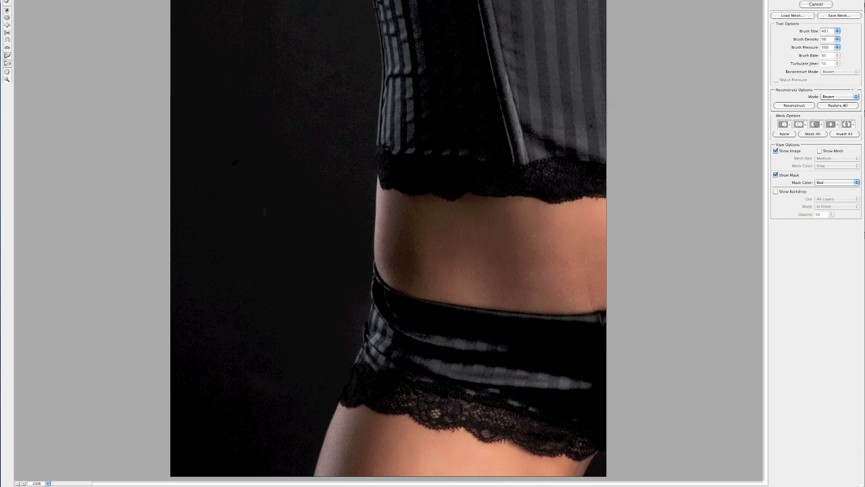
pyautogui.click(815, 0)
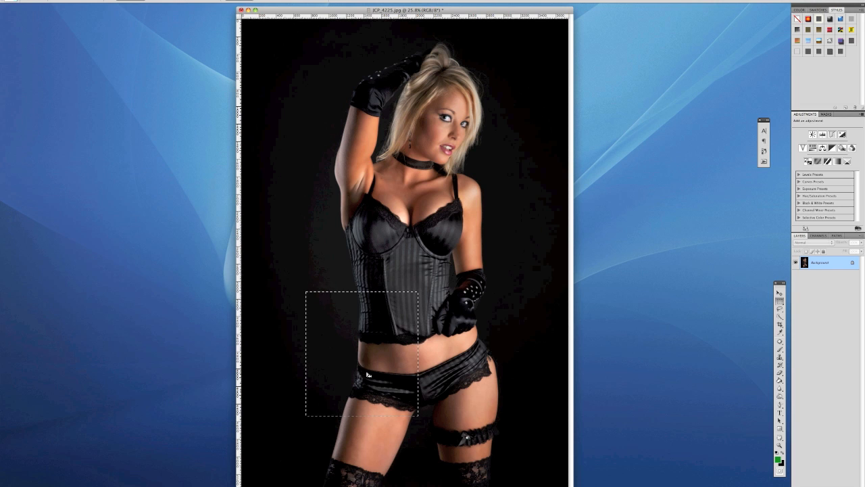
# Step: Replace the selection with a rectangle around the raised upper arm and armpit, and open it in the Liquify filter
pyautogui.press('super+d')
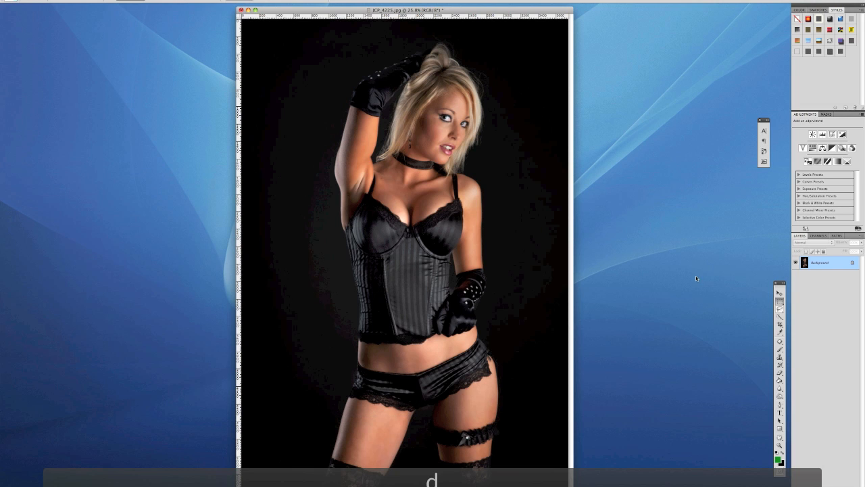
pyautogui.moveTo(287, 123); pyautogui.dragTo(367, 257)
pyautogui.click(143, 0)
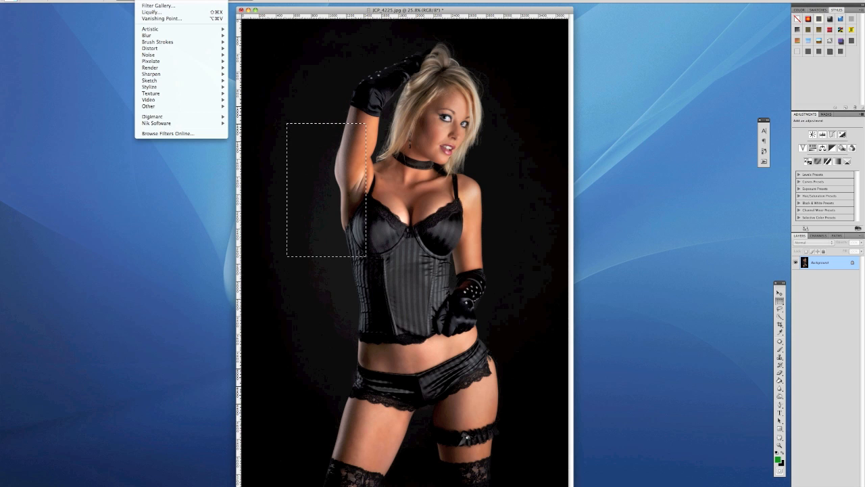
pyautogui.click(156, 13)
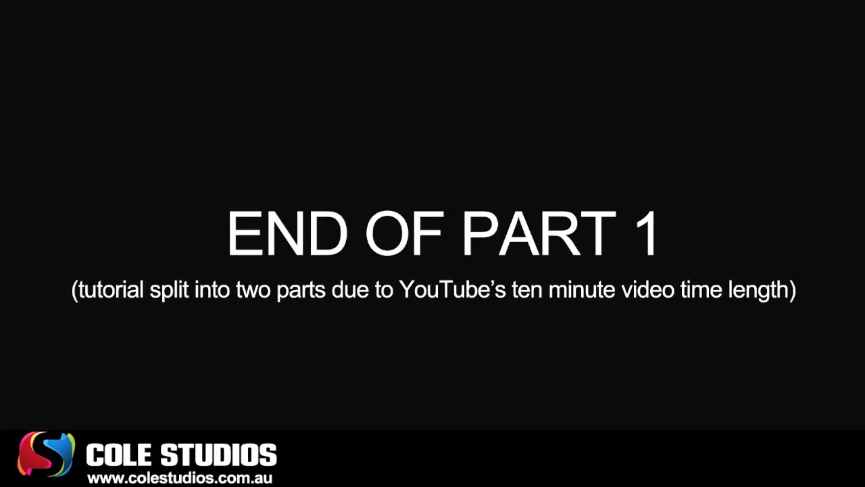